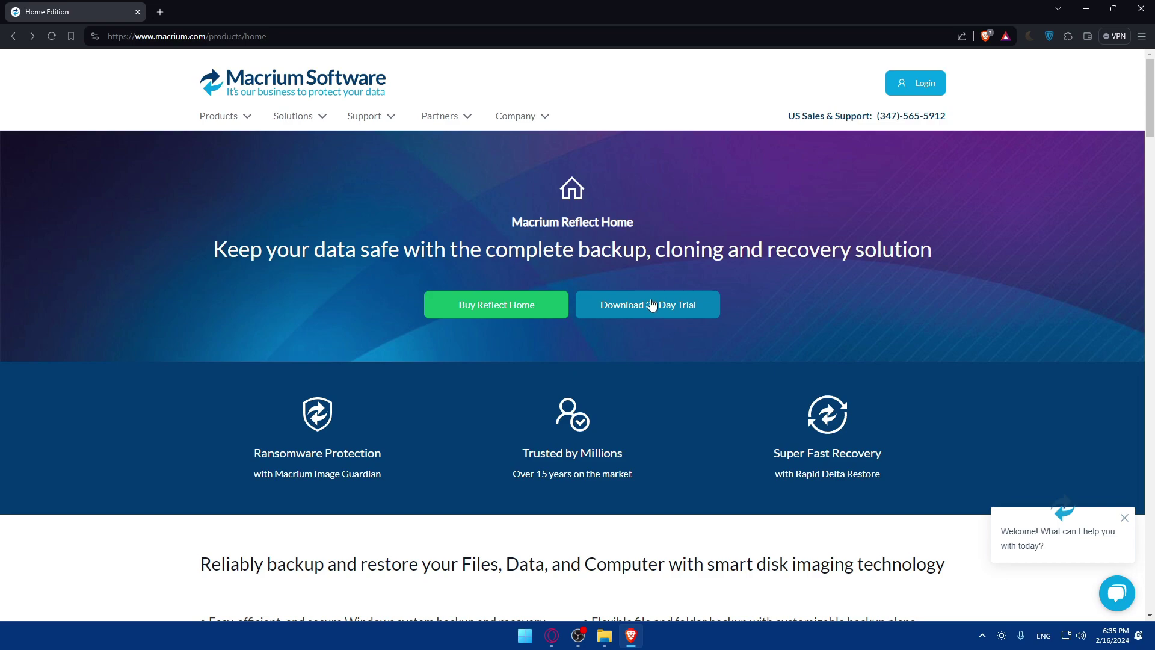
Check the PC's system type on the Windows About page and choose the 64-bit build of the Reflect Home 30-day trial
{"action": "left_click", "coordinate": [652, 305]}
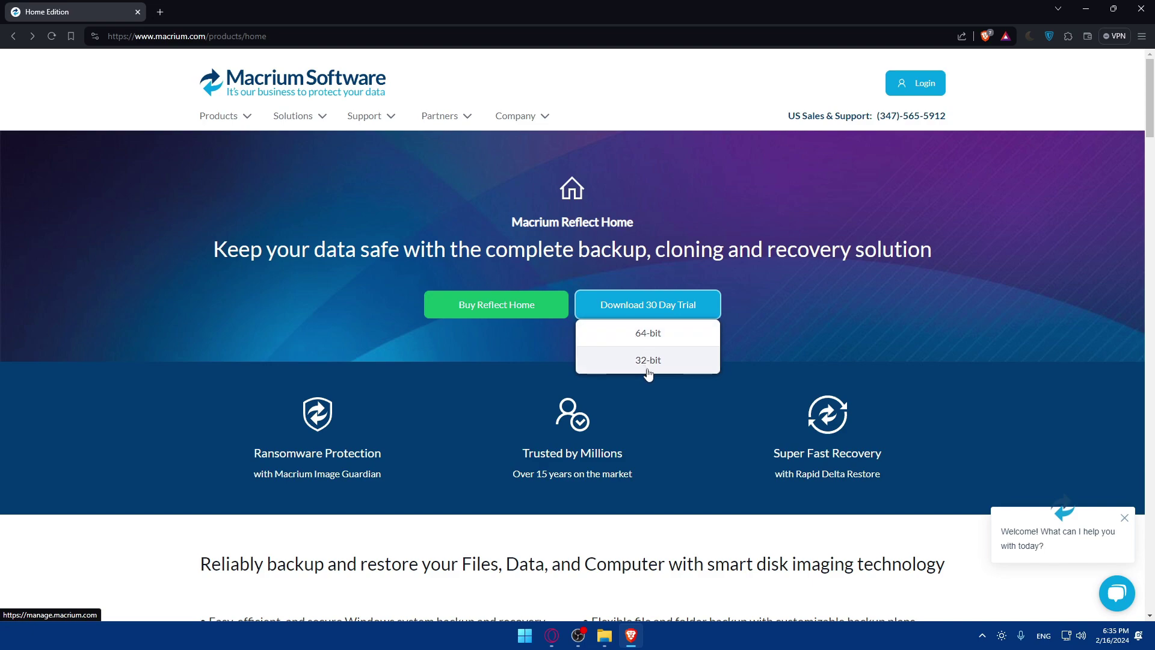
{"action": "key", "text": "super+i"}
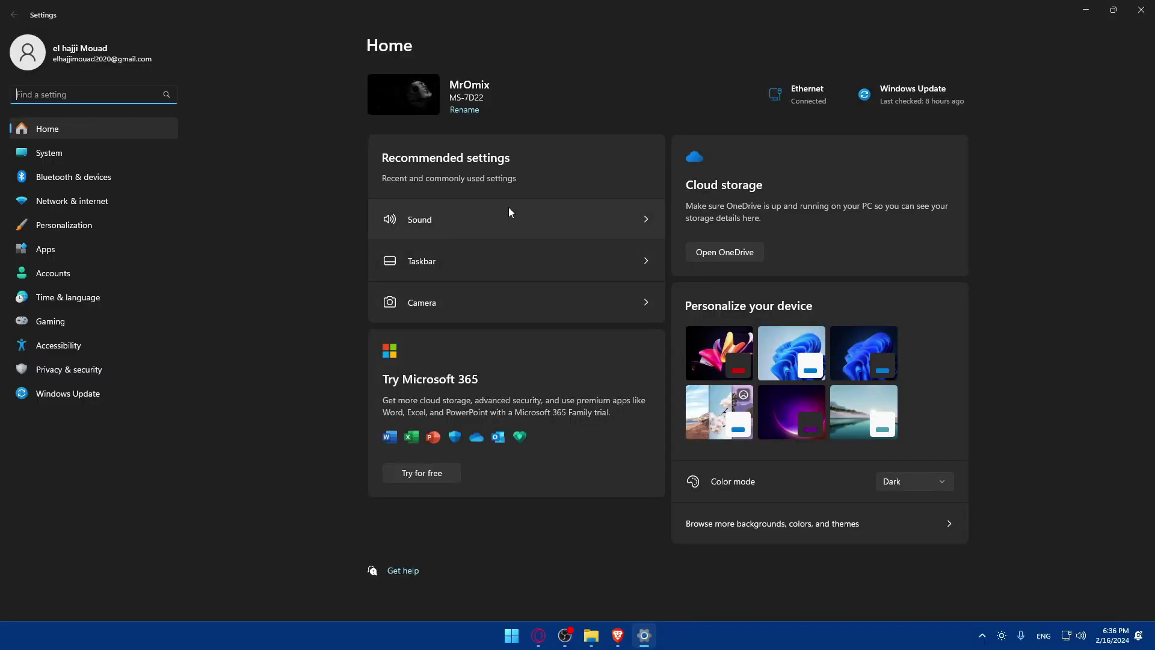
{"action": "left_click", "coordinate": [49, 153]}
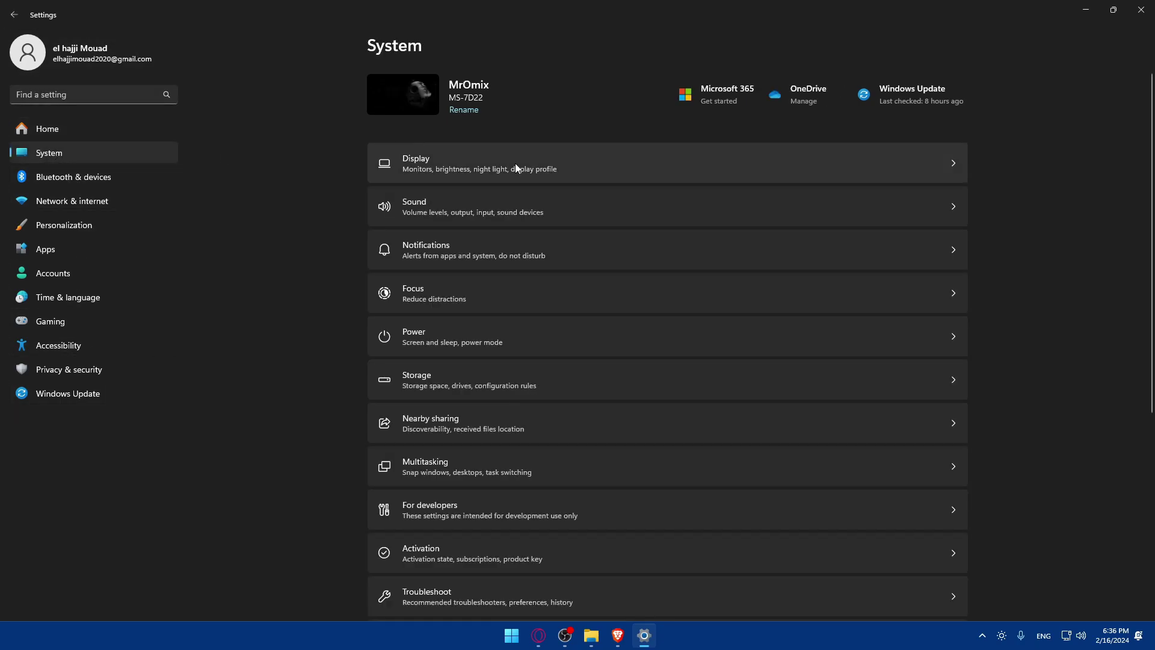
{"action": "scroll", "coordinate": [521, 181], "scroll_direction": "down", "scroll_amount": 5}
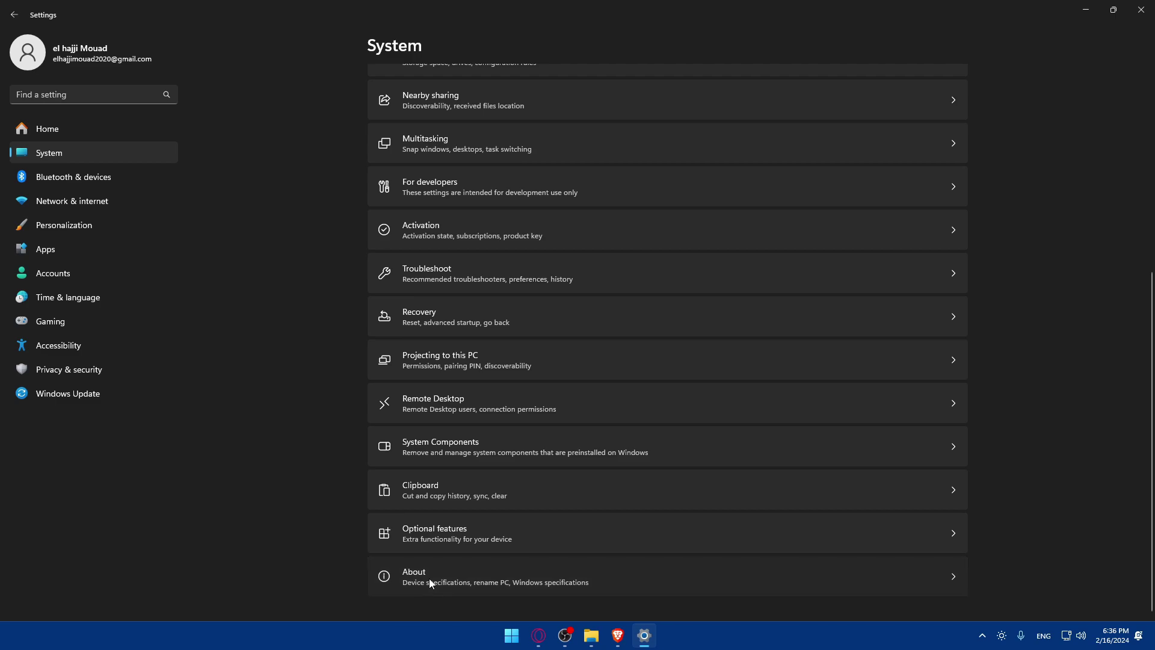
{"action": "left_click", "coordinate": [429, 578]}
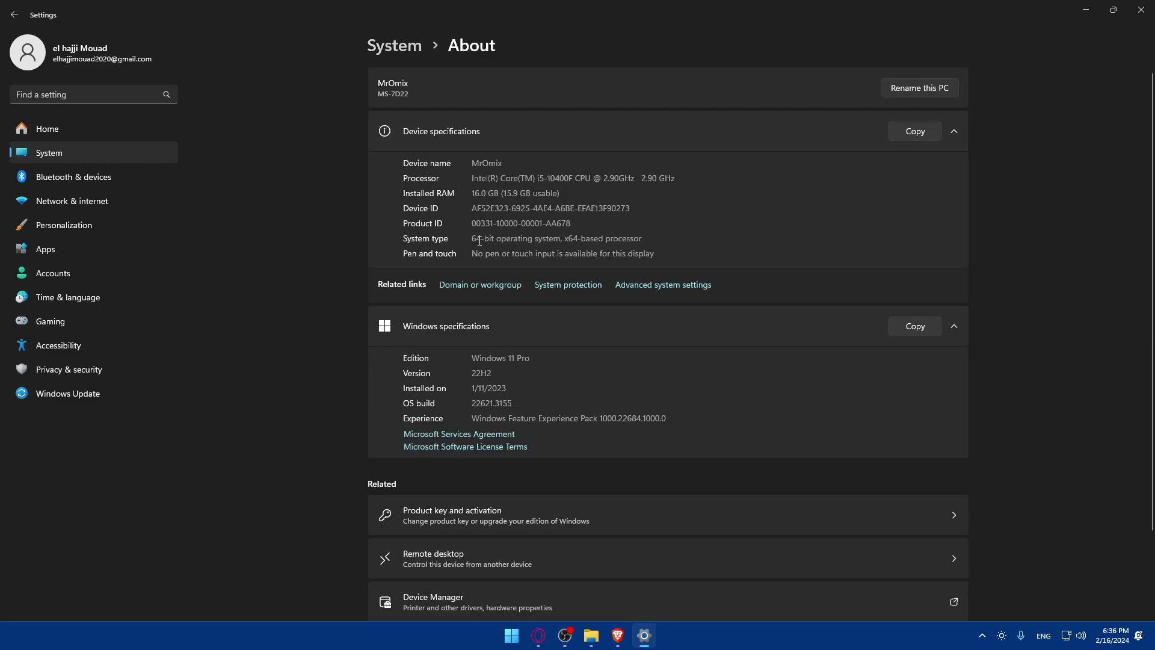
{"action": "left_click_drag", "start_coordinate": [477, 241], "coordinate": [644, 240]}
{"action": "left_click", "coordinate": [672, 238]}
{"action": "left_click", "coordinate": [1141, 10]}
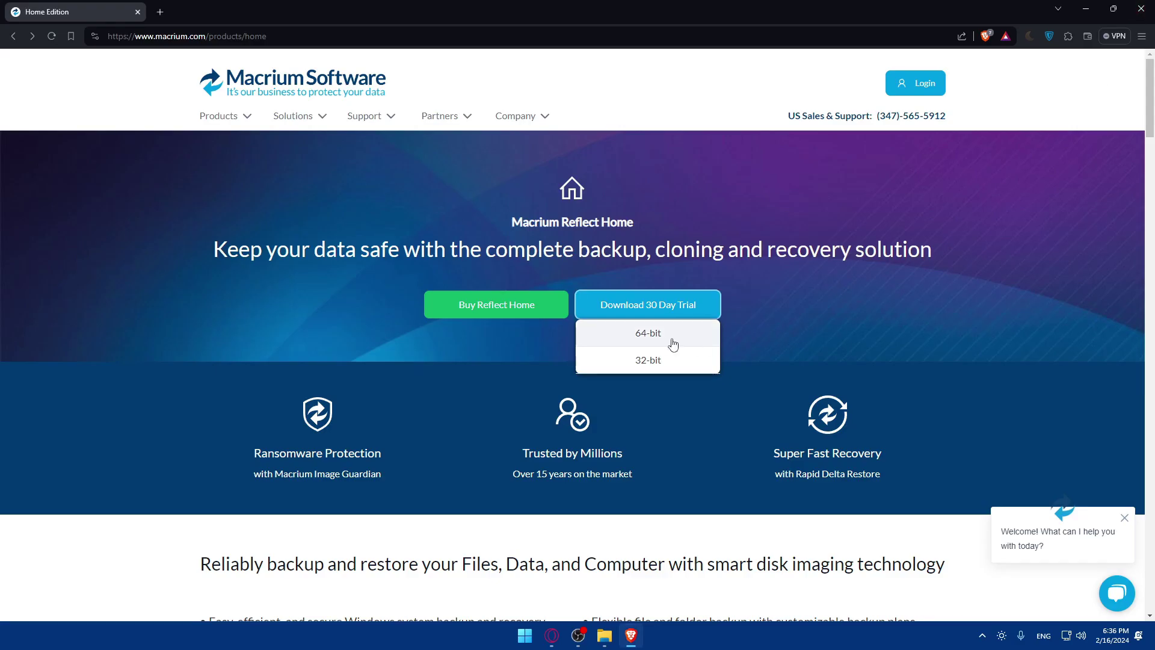
{"action": "left_click", "coordinate": [598, 342]}
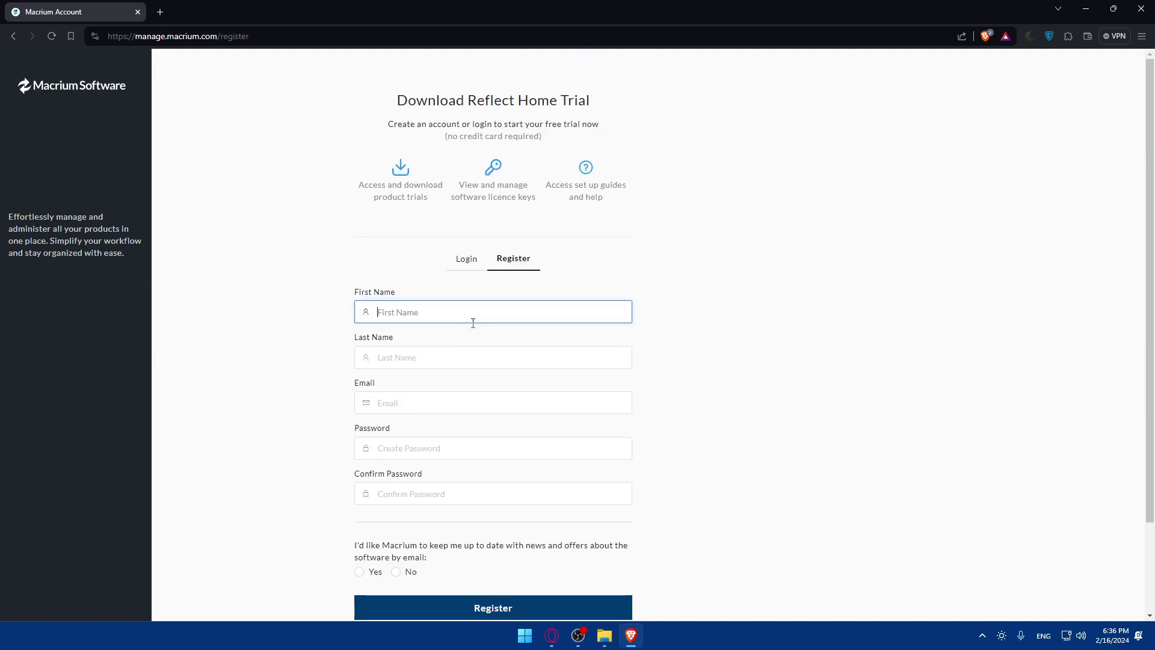
Review the registration form and its password requirements, entering and clearing characters in the Confirm Password field
{"action": "scroll", "coordinate": [398, 460], "scroll_direction": "down", "scroll_amount": 2}
{"action": "left_click", "coordinate": [397, 348]}
{"action": "left_click", "coordinate": [382, 393]}
{"action": "type", "text": "••"}
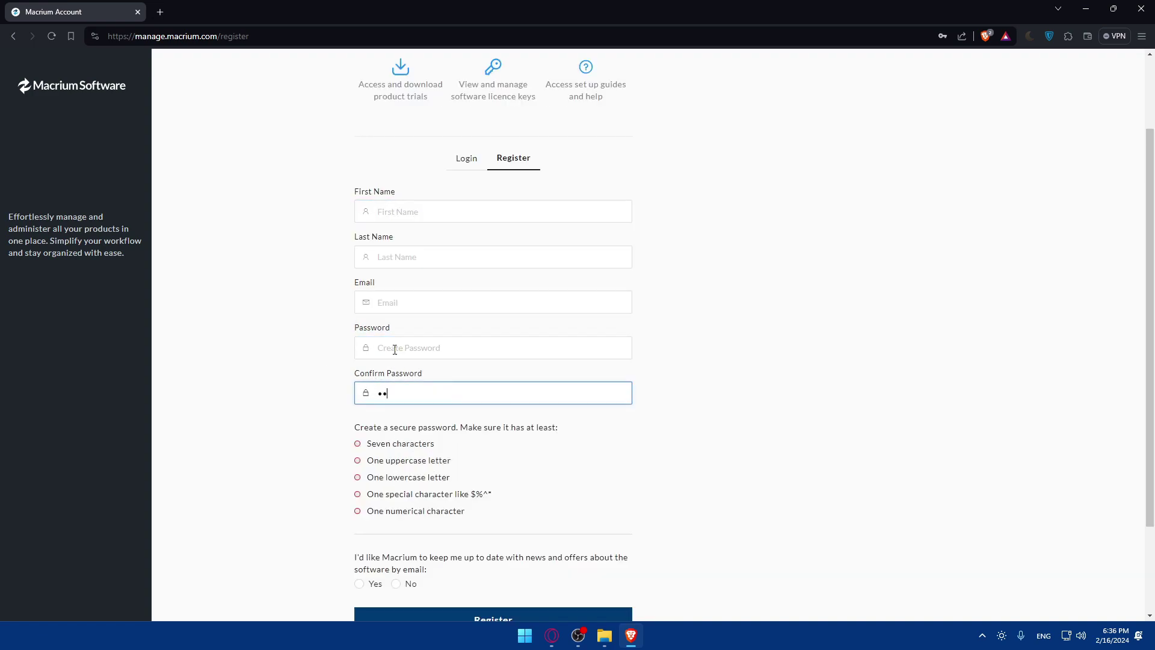
{"action": "left_click_drag", "start_coordinate": [355, 443], "coordinate": [383, 509]}
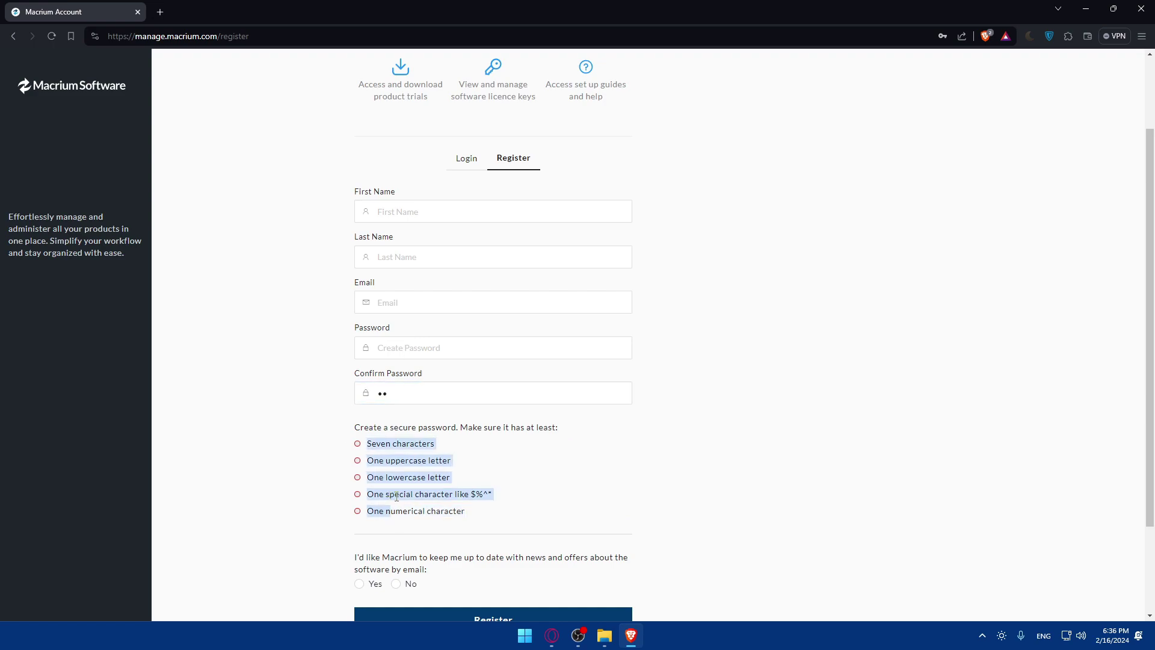
{"action": "left_click", "coordinate": [291, 483]}
{"action": "left_click", "coordinate": [356, 401]}
{"action": "key", "text": "BackSpace"}
{"action": "key", "text": "BackSpace"}
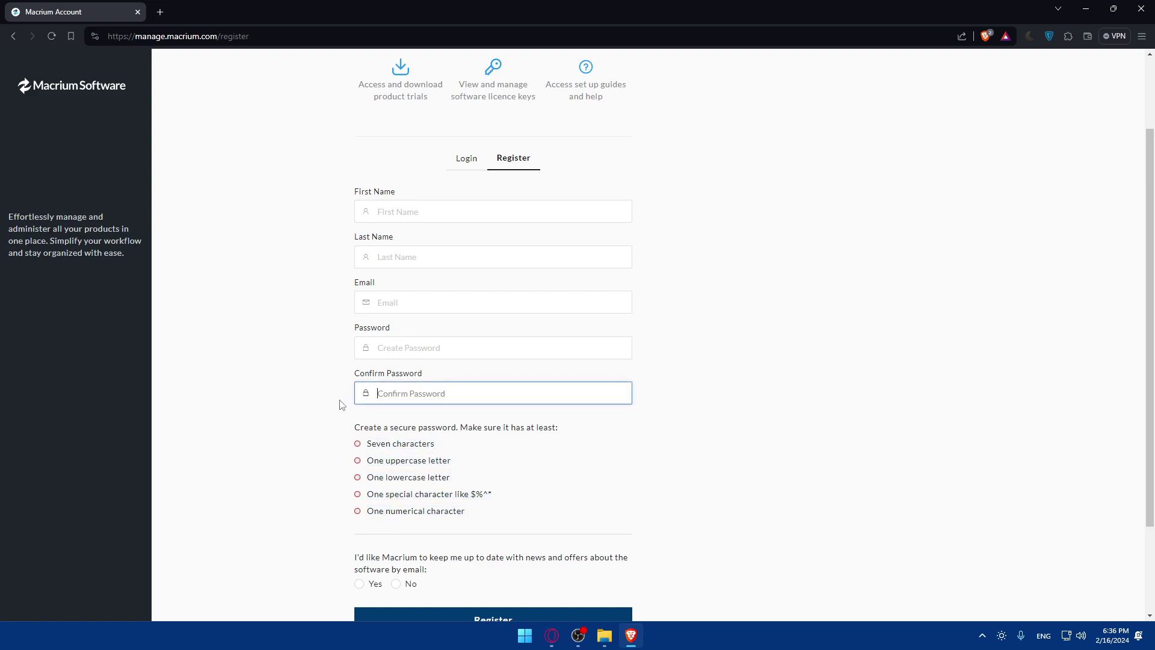
{"action": "scroll", "coordinate": [341, 403], "scroll_direction": "down", "scroll_amount": 2}
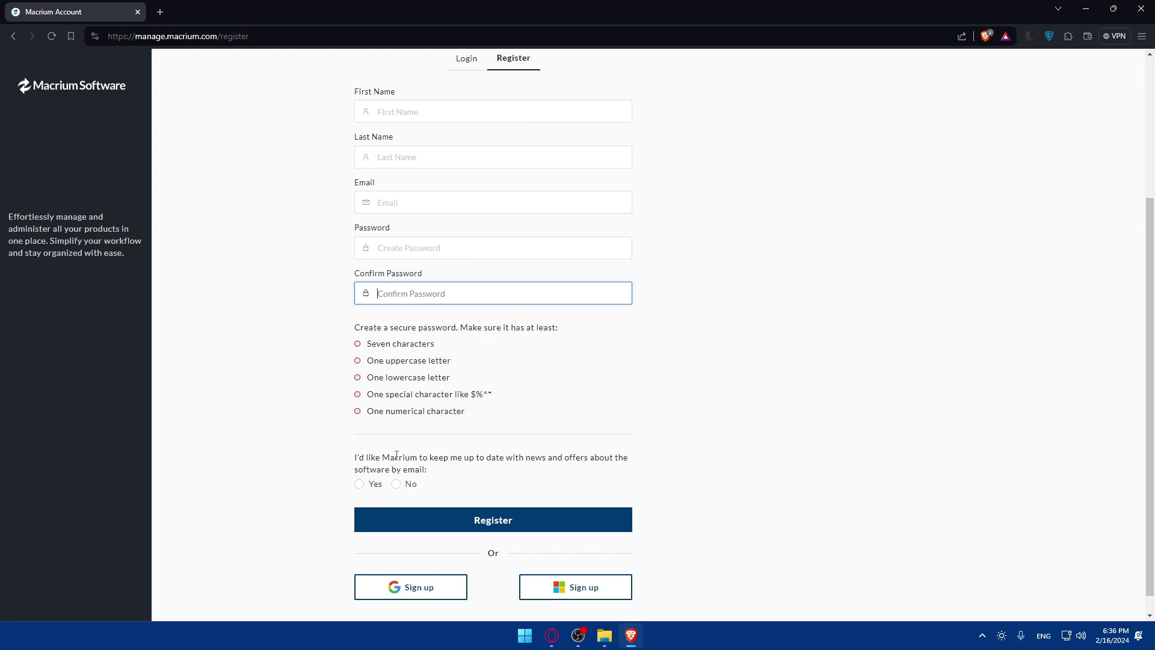
{"action": "scroll", "coordinate": [409, 488], "scroll_direction": "down", "scroll_amount": 1}
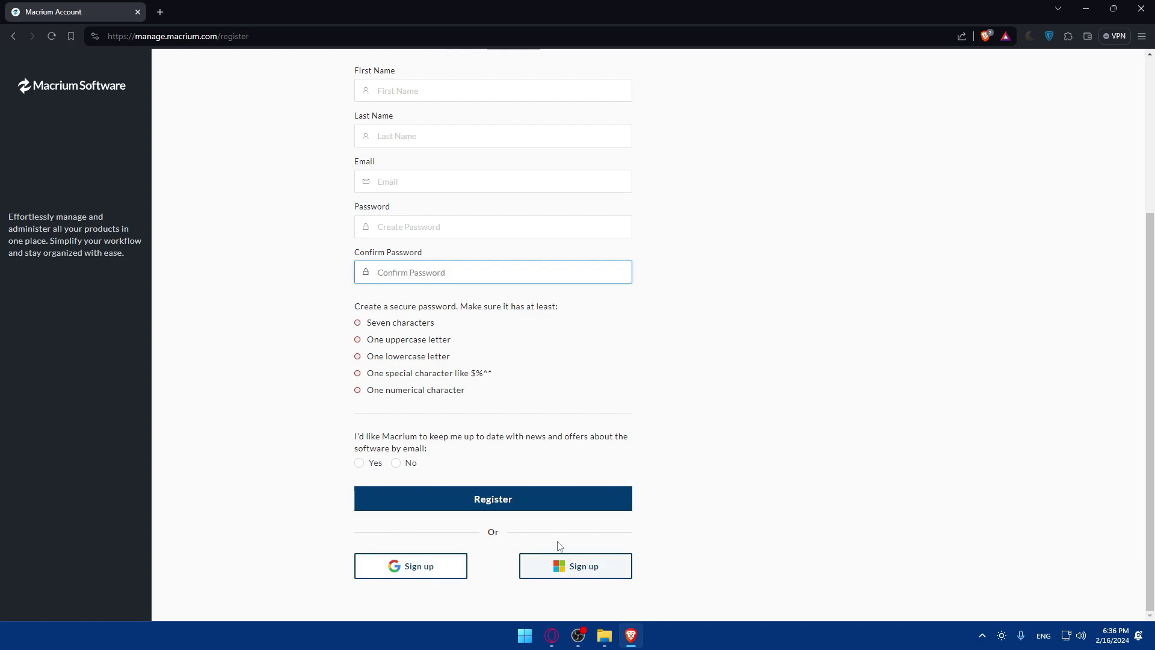
{"action": "scroll", "coordinate": [368, 253], "scroll_direction": "up", "scroll_amount": 4}
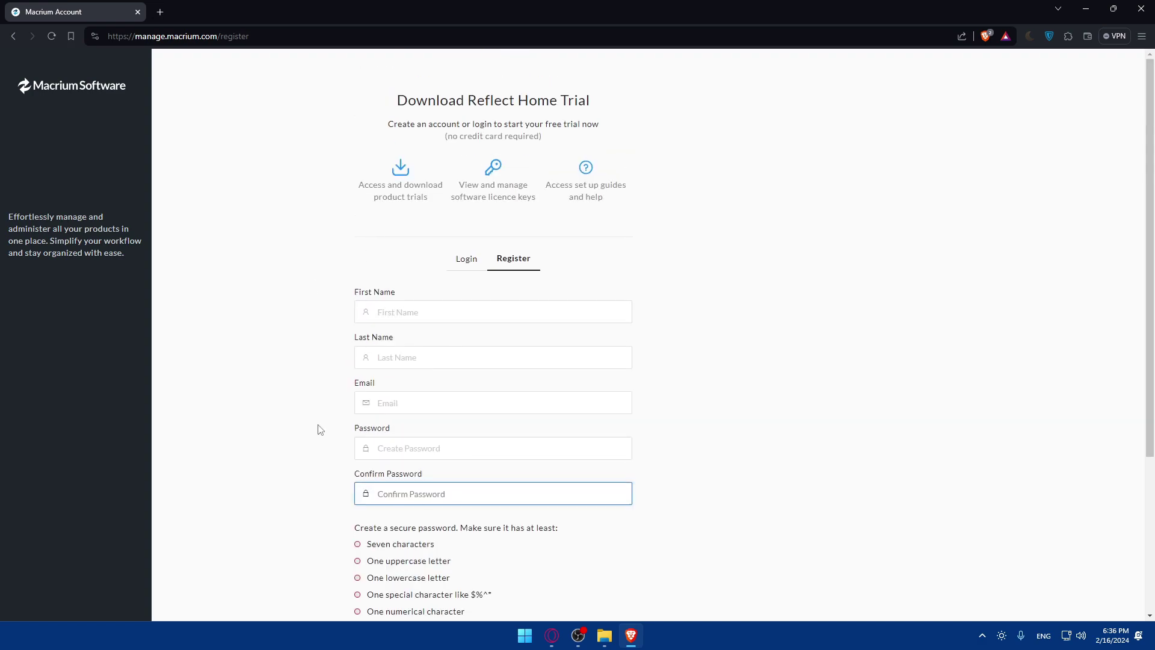
Log in to the Macrium account with the Google sign-in to start the Reflect Home trial download
{"action": "left_click", "coordinate": [466, 266]}
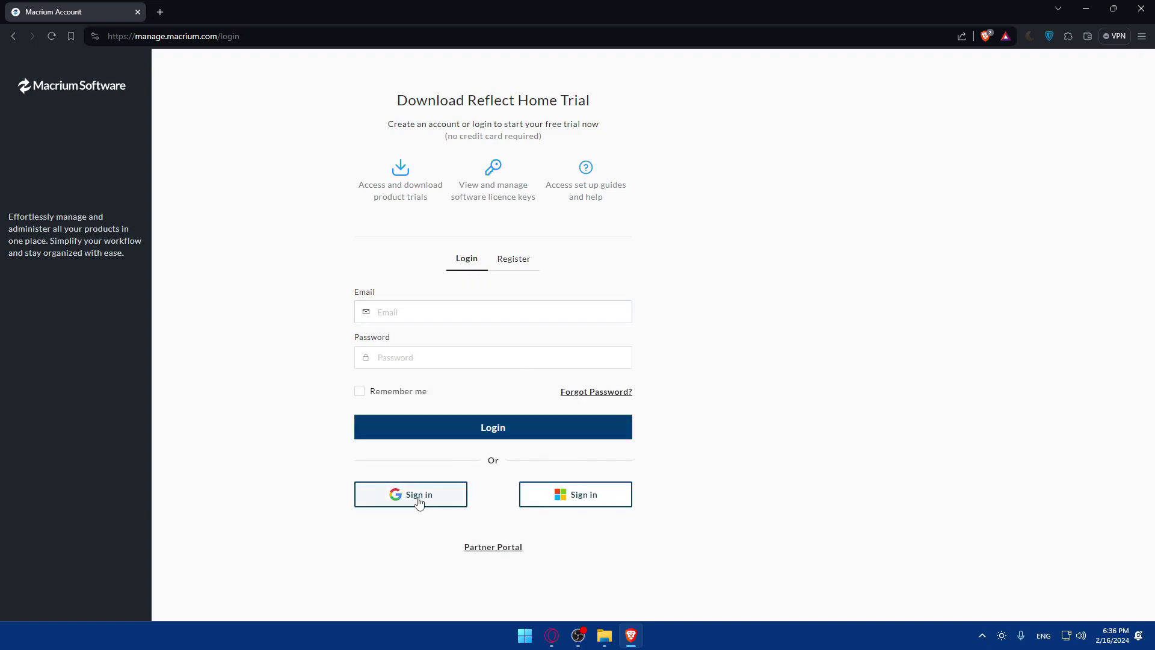
{"action": "left_click", "coordinate": [417, 498]}
{"action": "left_click", "coordinate": [538, 417]}
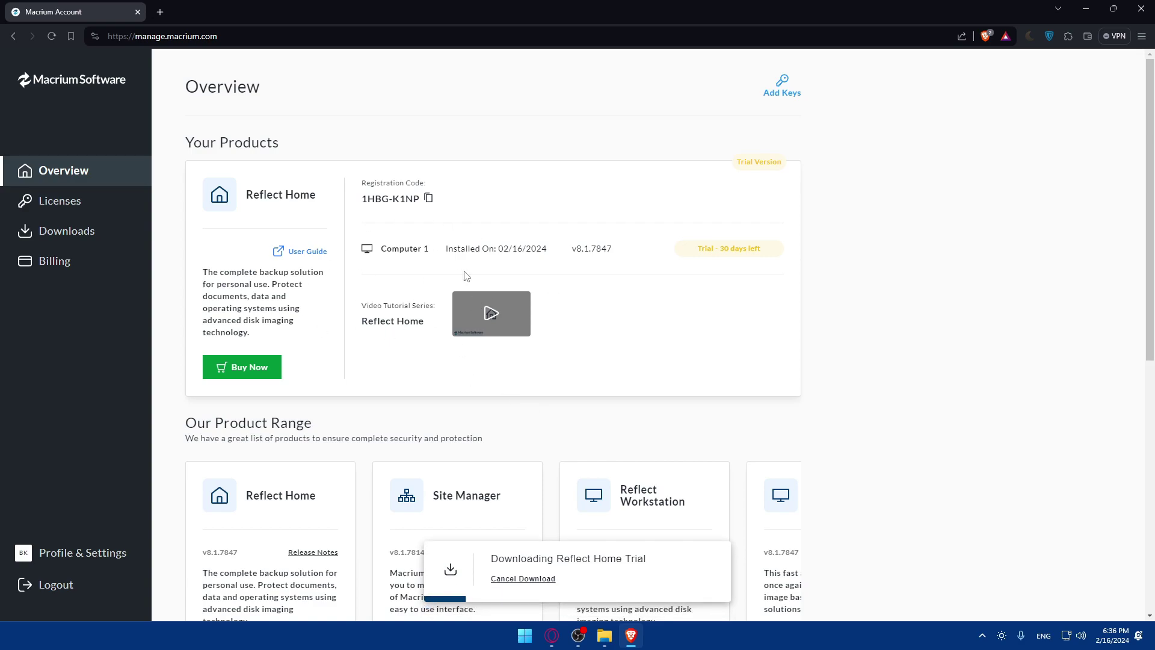
Browse the product range on the Macrium account's overview page
{"action": "scroll", "coordinate": [508, 266], "scroll_direction": "down", "scroll_amount": 3}
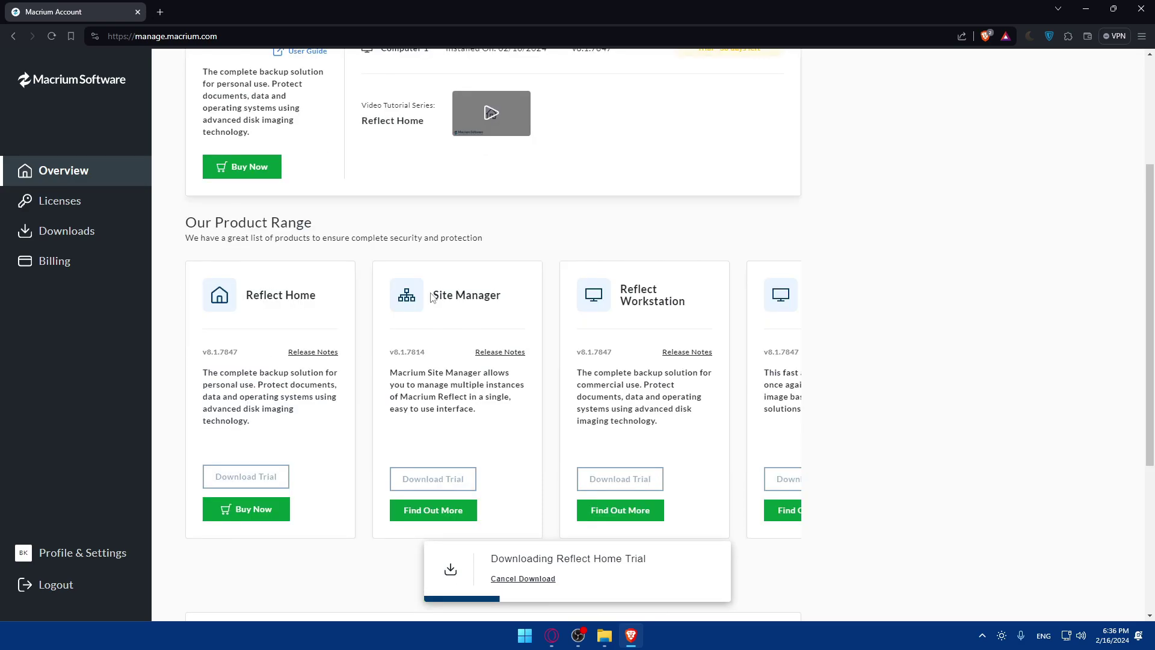
{"action": "left_click_drag", "start_coordinate": [317, 308], "coordinate": [580, 263]}
{"action": "left_click", "coordinate": [522, 579]}
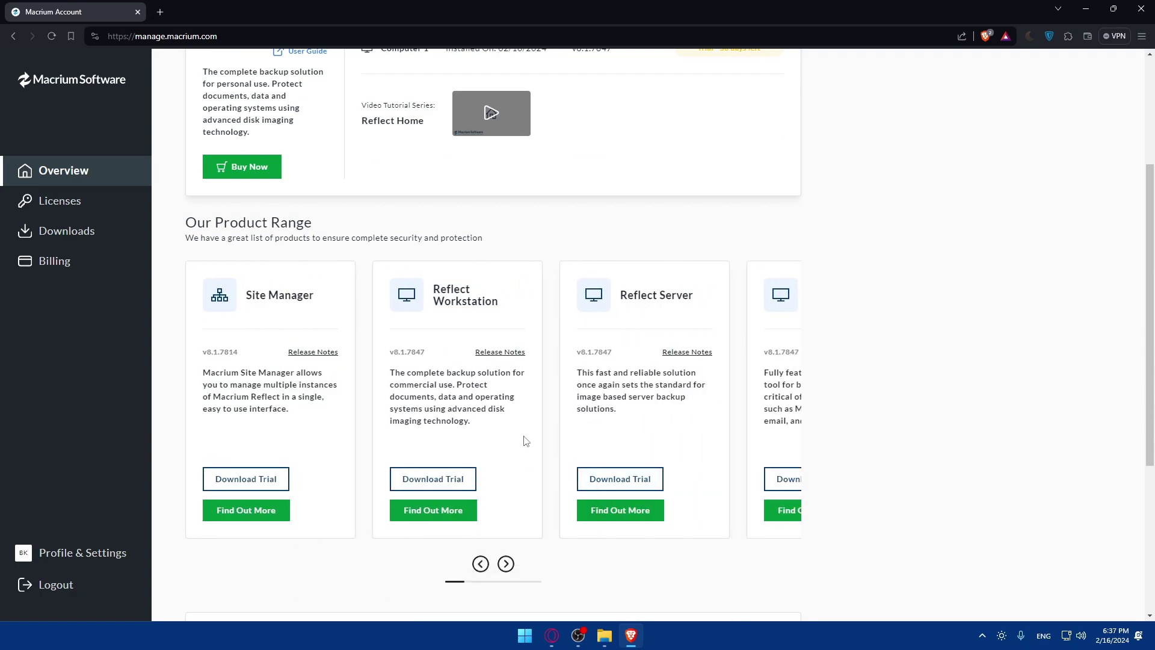
{"action": "left_click_drag", "start_coordinate": [467, 305], "coordinate": [502, 327]}
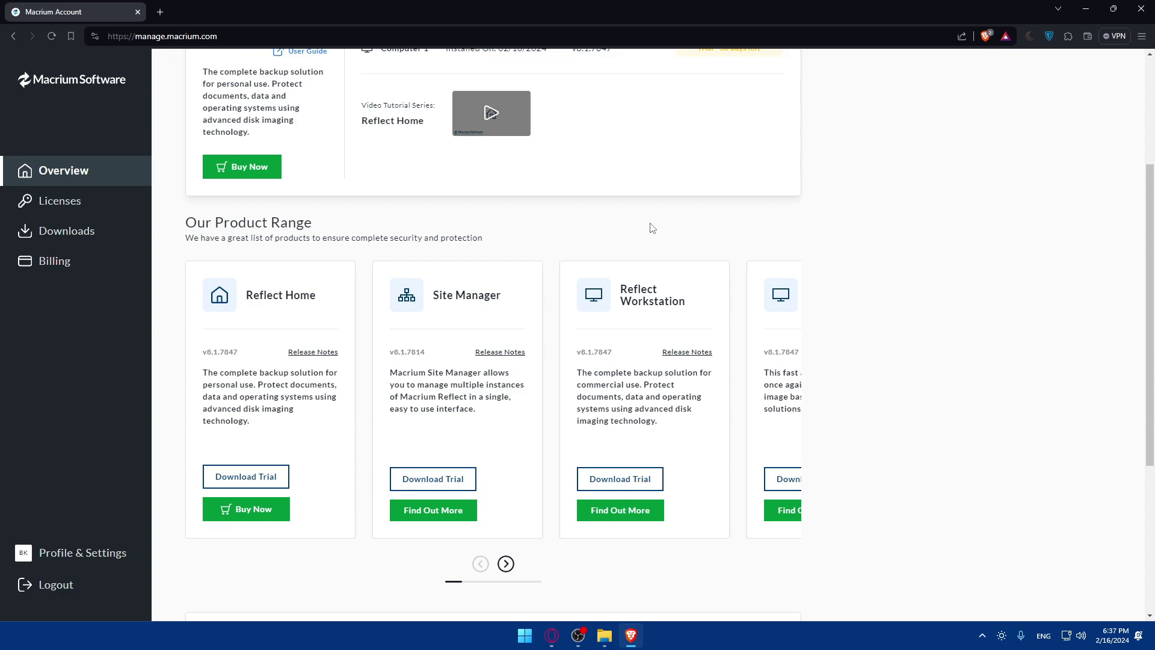
Check the browser's downloads list for the Reflect Home installer and return to the account page
{"action": "left_click", "coordinate": [1068, 36]}
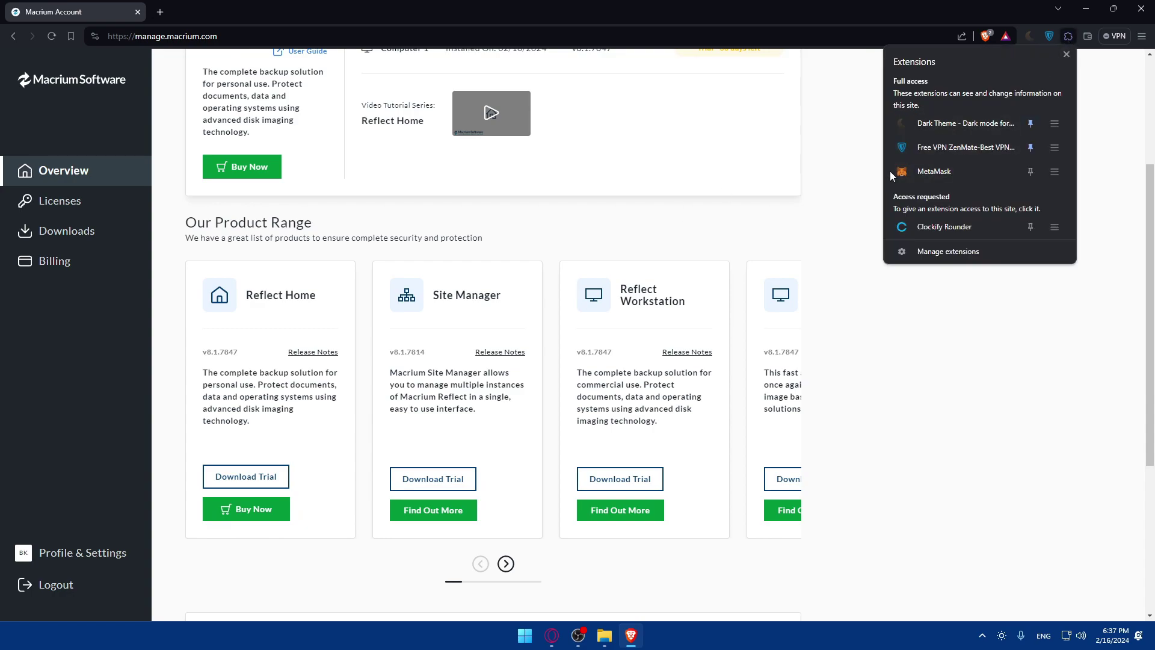
{"action": "left_click", "coordinate": [1095, 58]}
{"action": "left_click", "coordinate": [1141, 36]}
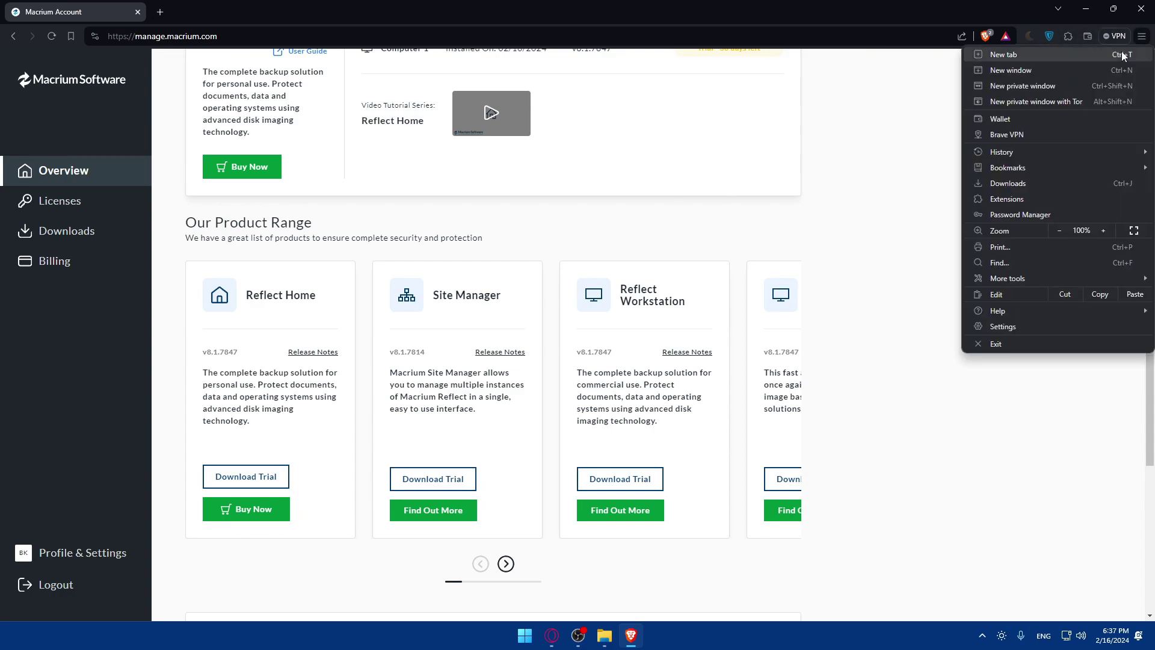
{"action": "left_click", "coordinate": [1034, 183]}
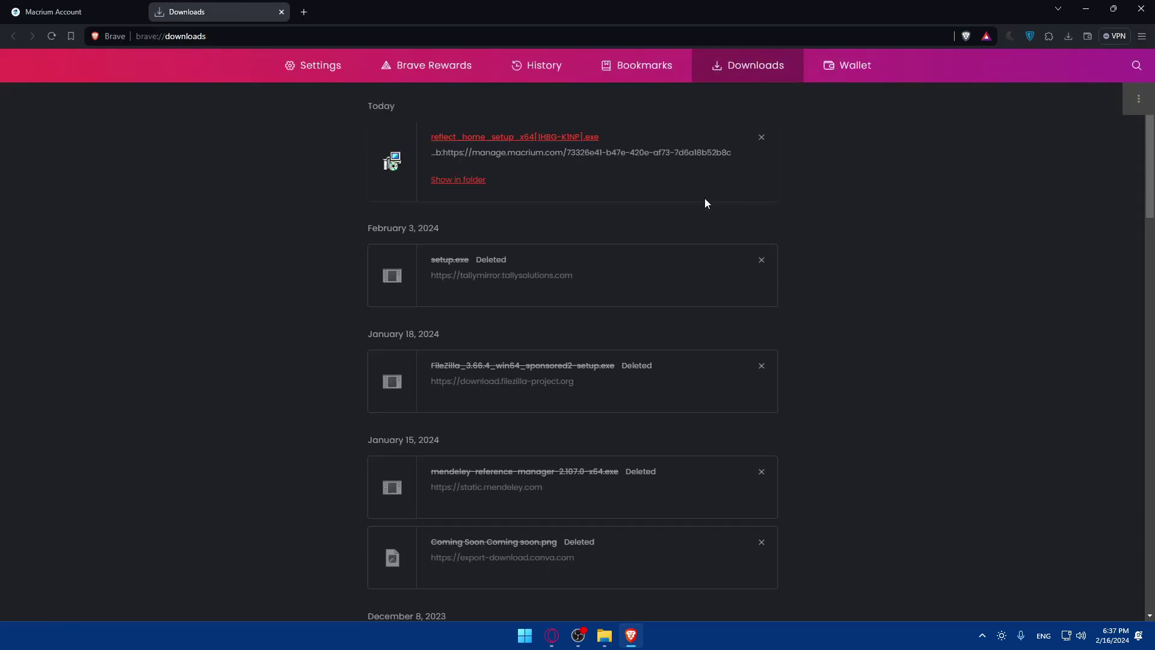
{"action": "left_click", "coordinate": [281, 12]}
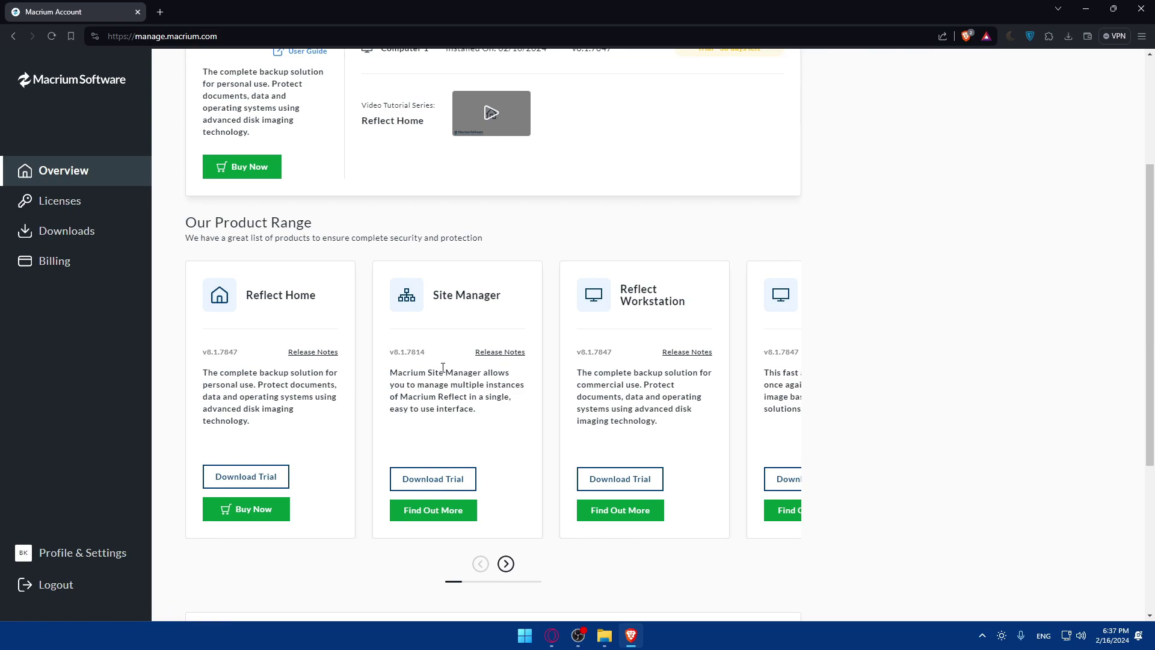
Search Windows for Macrium Reflect and launch it
{"action": "scroll", "coordinate": [392, 353], "scroll_direction": "down", "scroll_amount": 5}
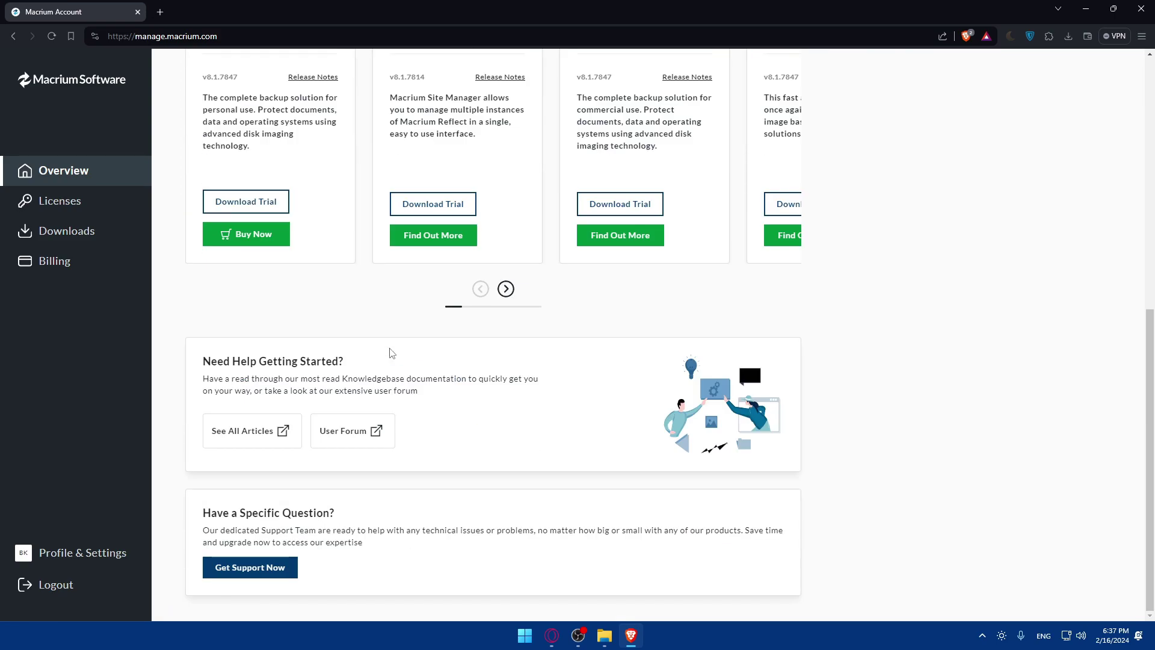
{"action": "scroll", "coordinate": [433, 203], "scroll_direction": "up", "scroll_amount": 2}
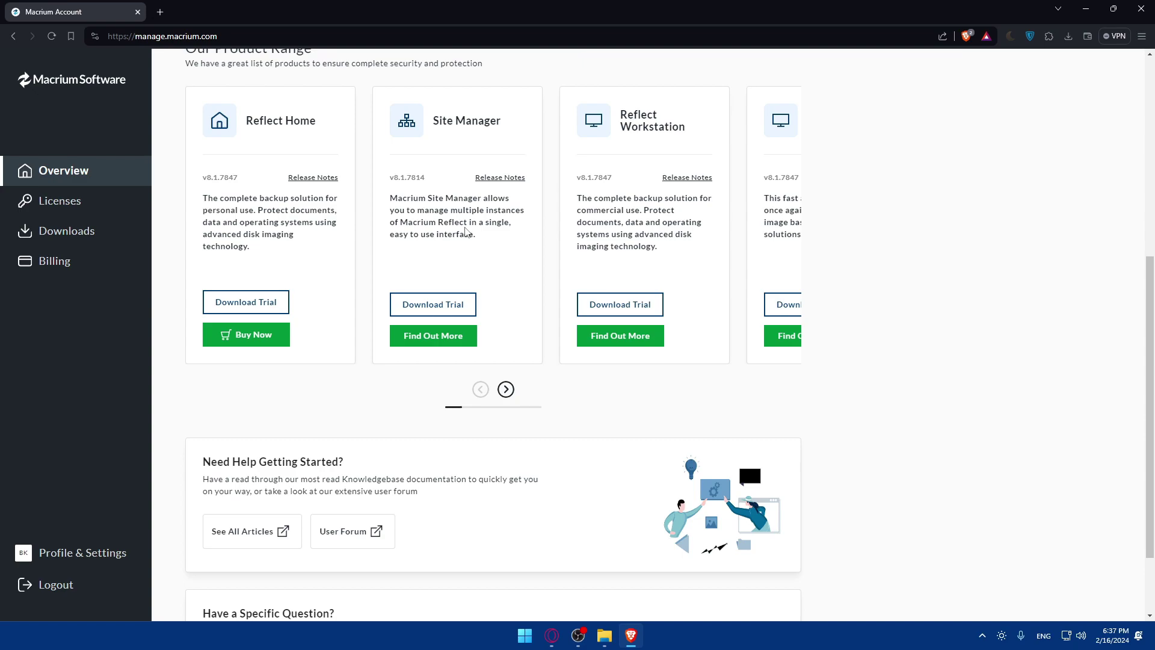
{"action": "key", "text": "super"}
{"action": "type", "text": "macrium reflect"}
{"action": "key", "text": "Return"}
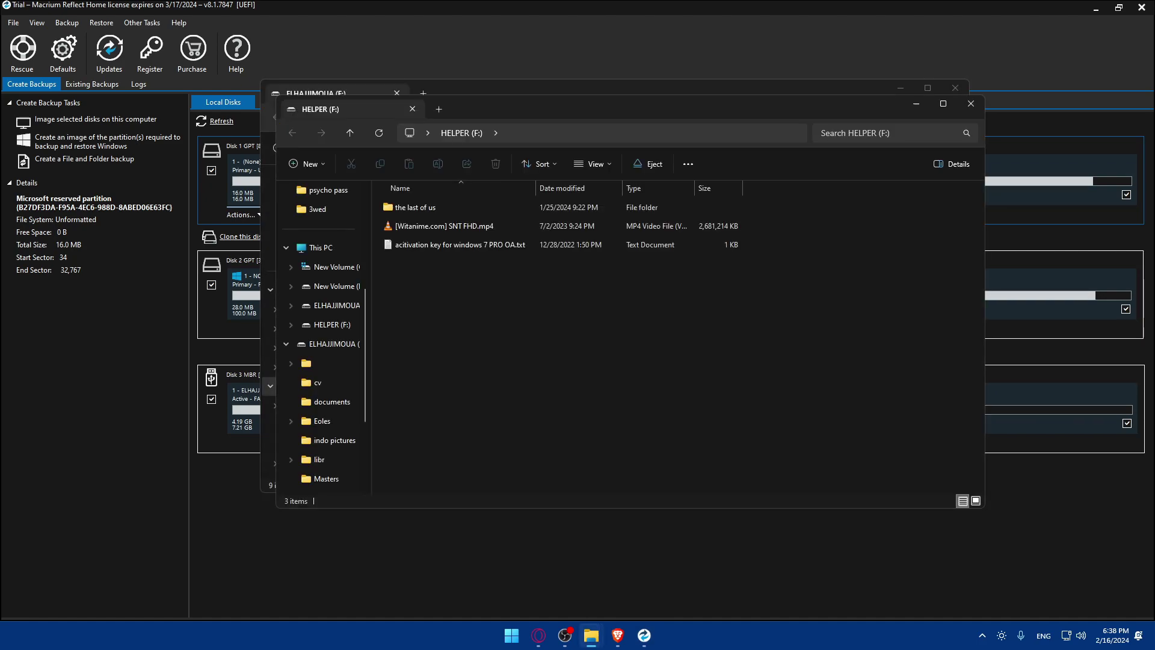
Close the two File Explorer windows showing the F: and E: USB drives
{"action": "key", "text": "super"}
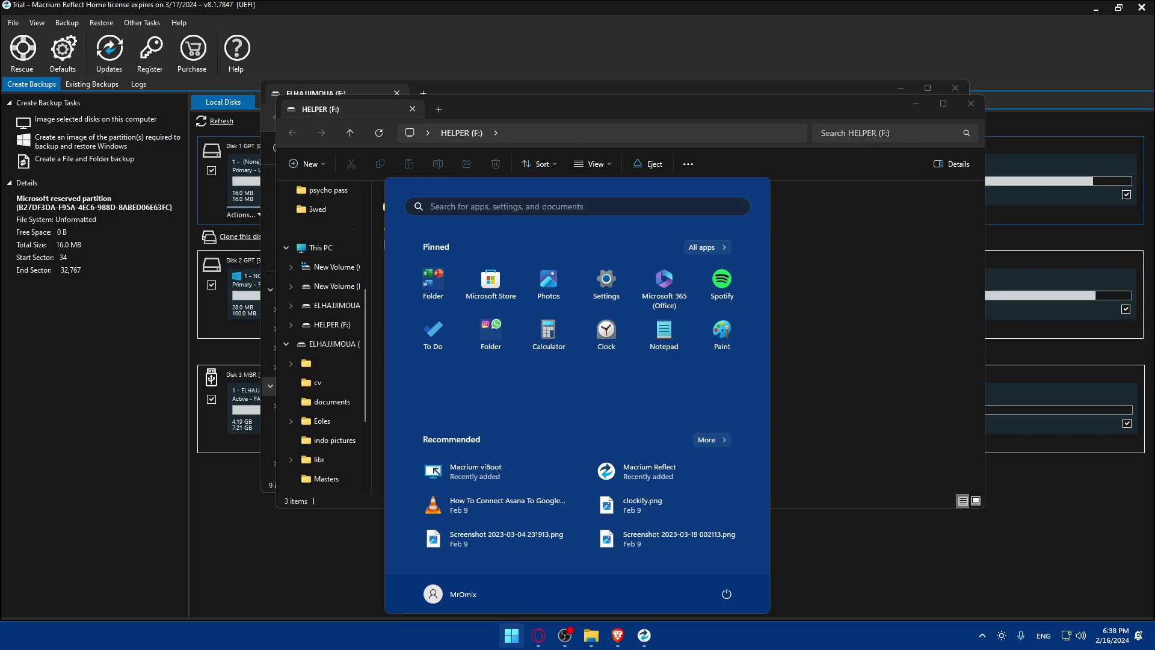
{"action": "left_click", "coordinate": [904, 232]}
{"action": "left_click", "coordinate": [970, 103]}
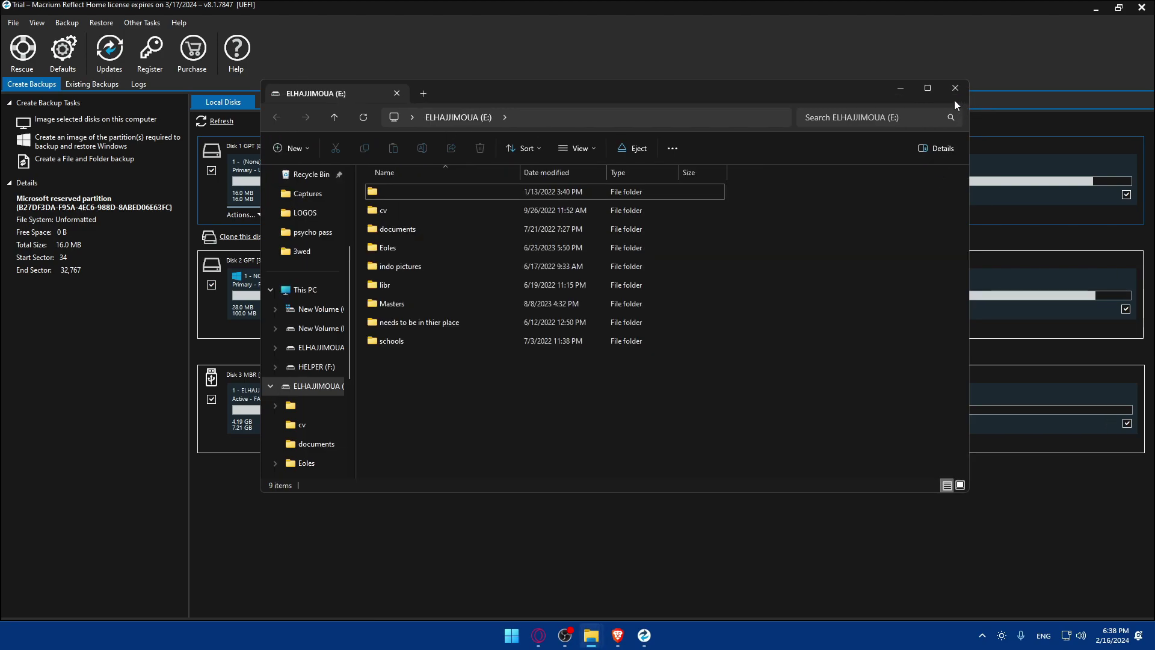
{"action": "left_click", "coordinate": [955, 88]}
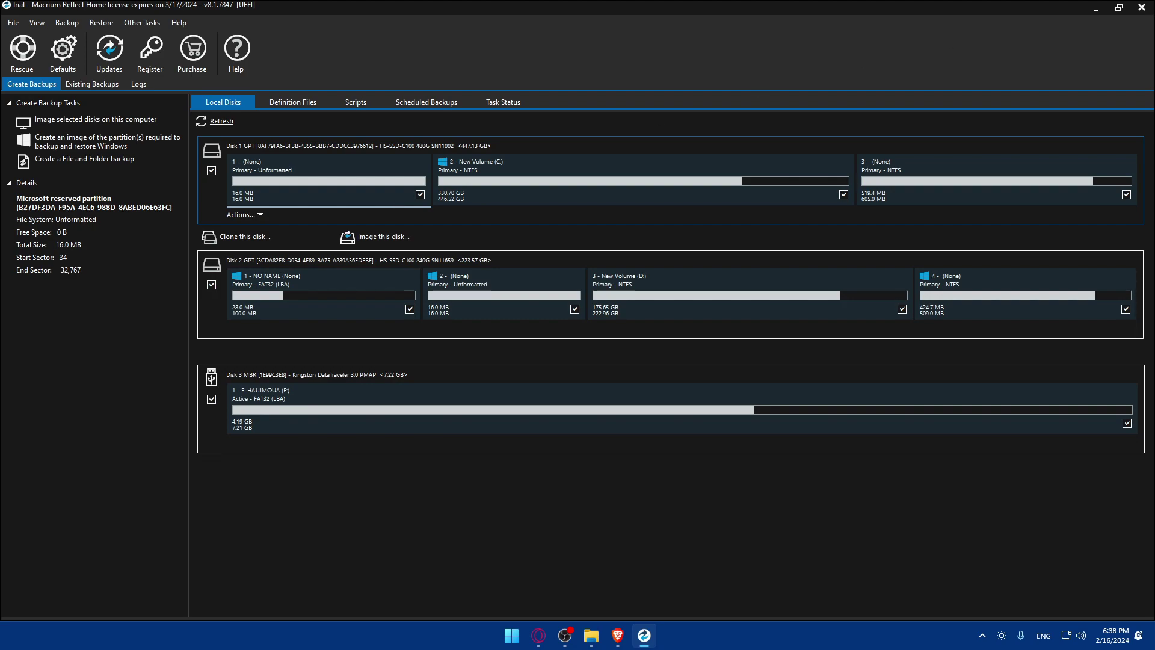
Close Macrium Reflect, launch it again and bring its window to the front
{"action": "left_click", "coordinate": [1141, 7]}
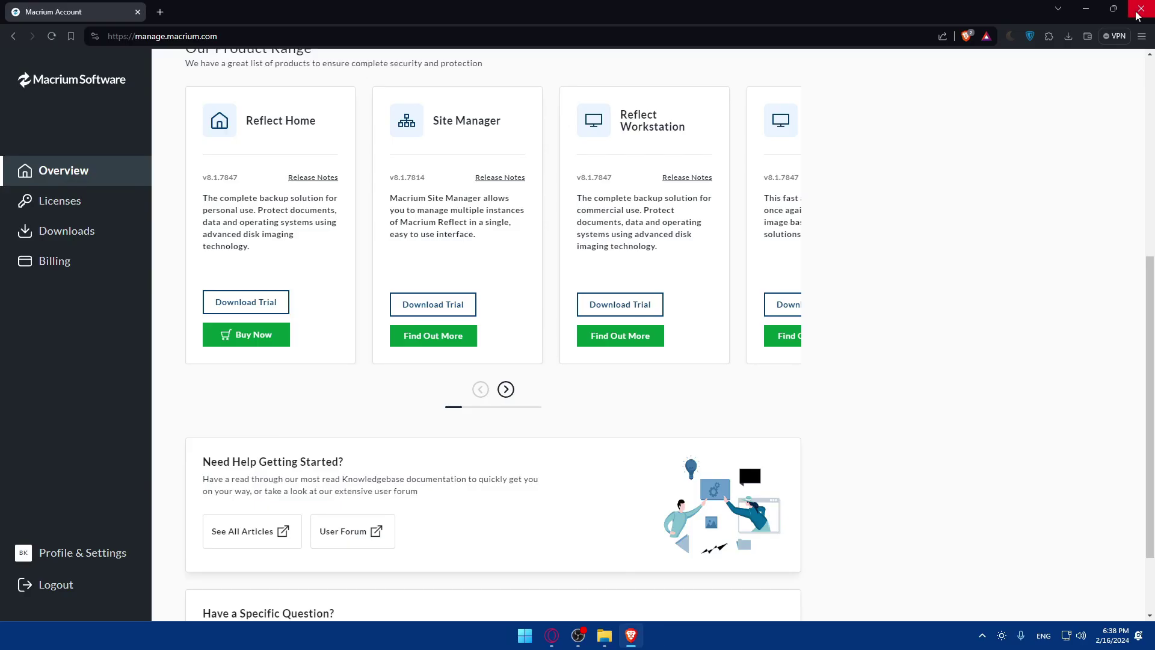
{"action": "key", "text": "super"}
{"action": "type", "text": "mac"}
{"action": "key", "text": "Return"}
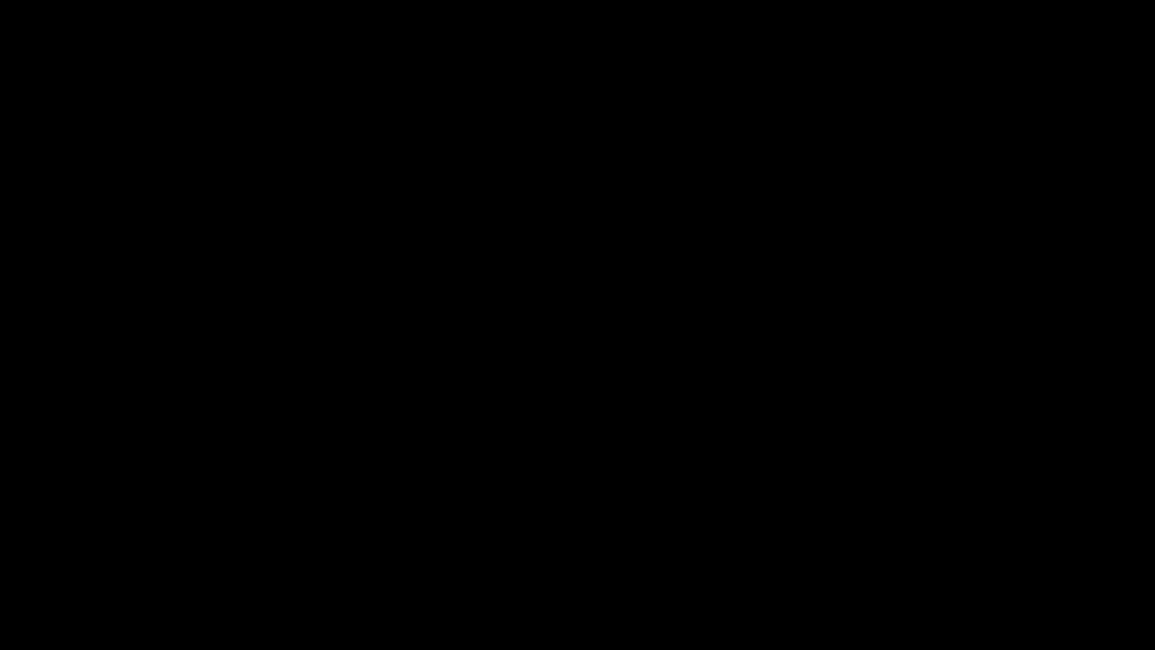
{"action": "left_click", "coordinate": [521, 427]}
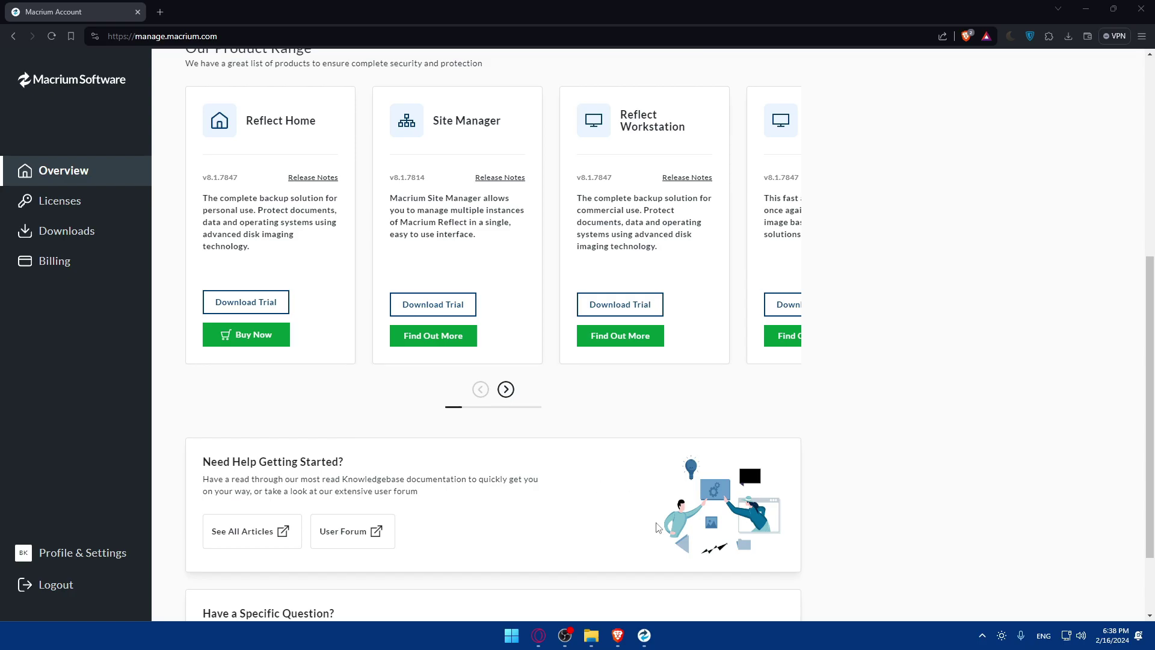
{"action": "left_click", "coordinate": [644, 635]}
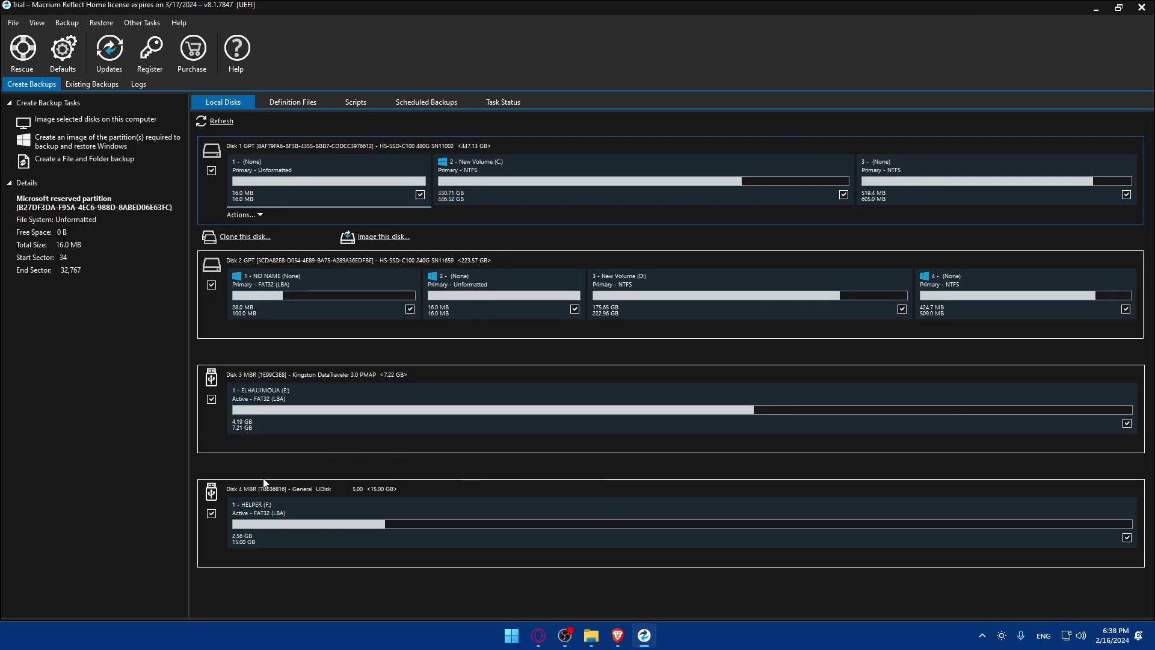
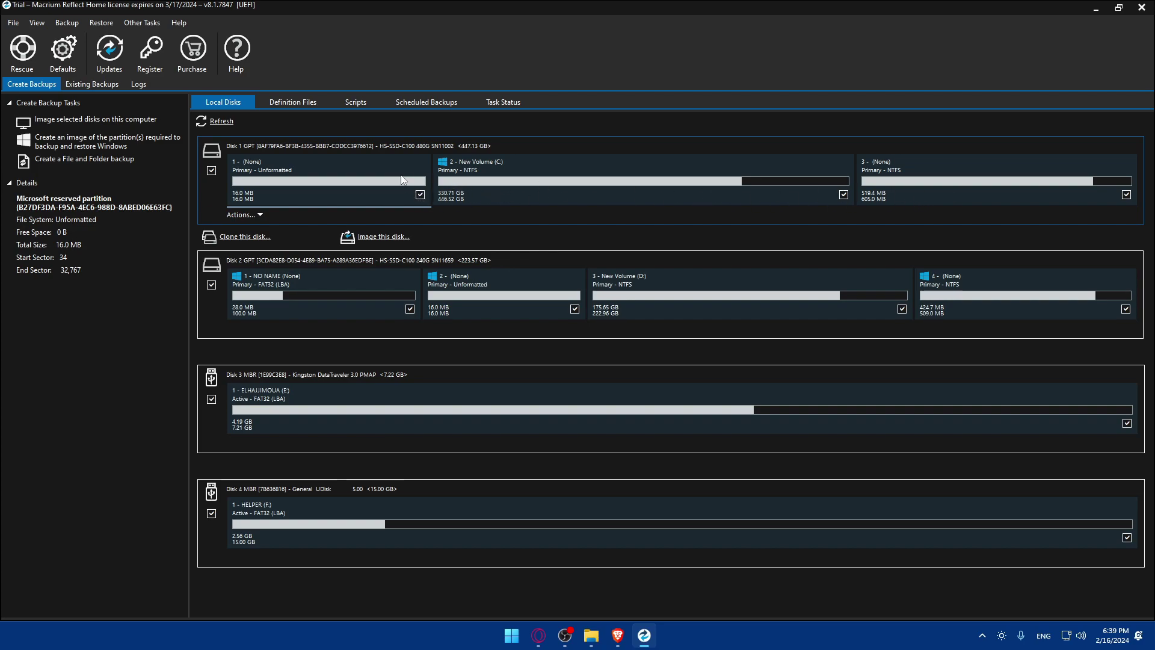
Deselect Disk 1 and Disk 2 with all their partitions so that only USB Disks 3 and 4 are selected
{"action": "left_click", "coordinate": [211, 170]}
{"action": "left_click", "coordinate": [211, 285]}
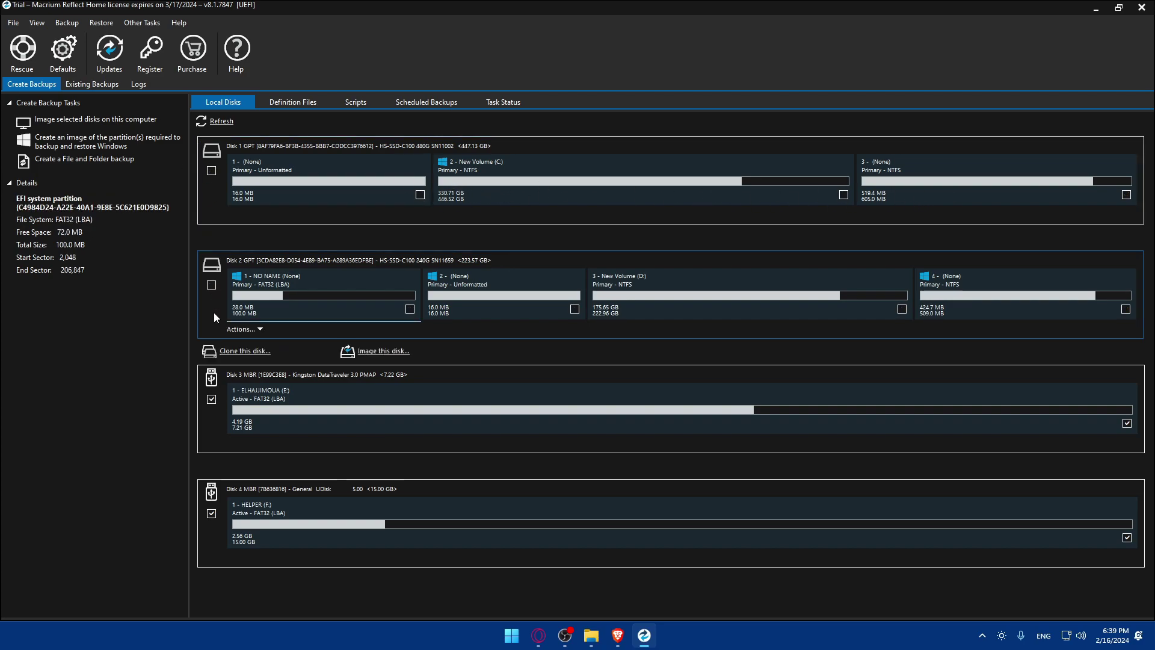
{"action": "left_click", "coordinate": [213, 404]}
{"action": "left_click", "coordinate": [214, 516]}
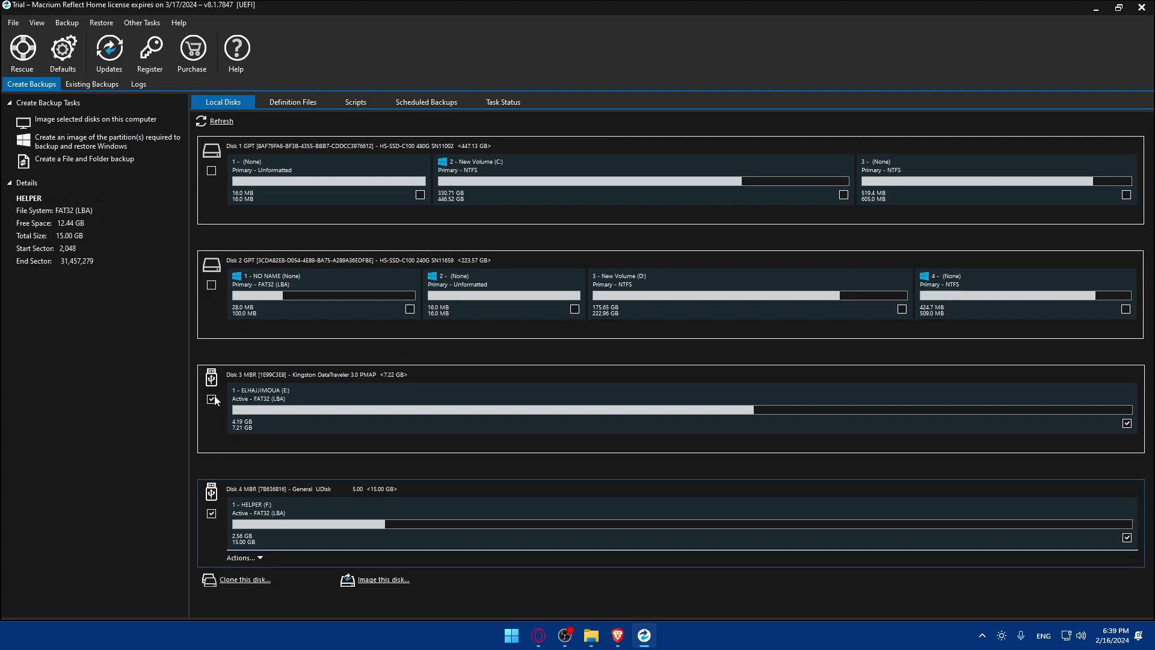
Deselect USB Disks 3 and 4 and select only the New Volume (C:) partition on Disk 1
{"action": "left_click", "coordinate": [211, 399]}
{"action": "left_click", "coordinate": [212, 515]}
{"action": "left_click", "coordinate": [211, 170]}
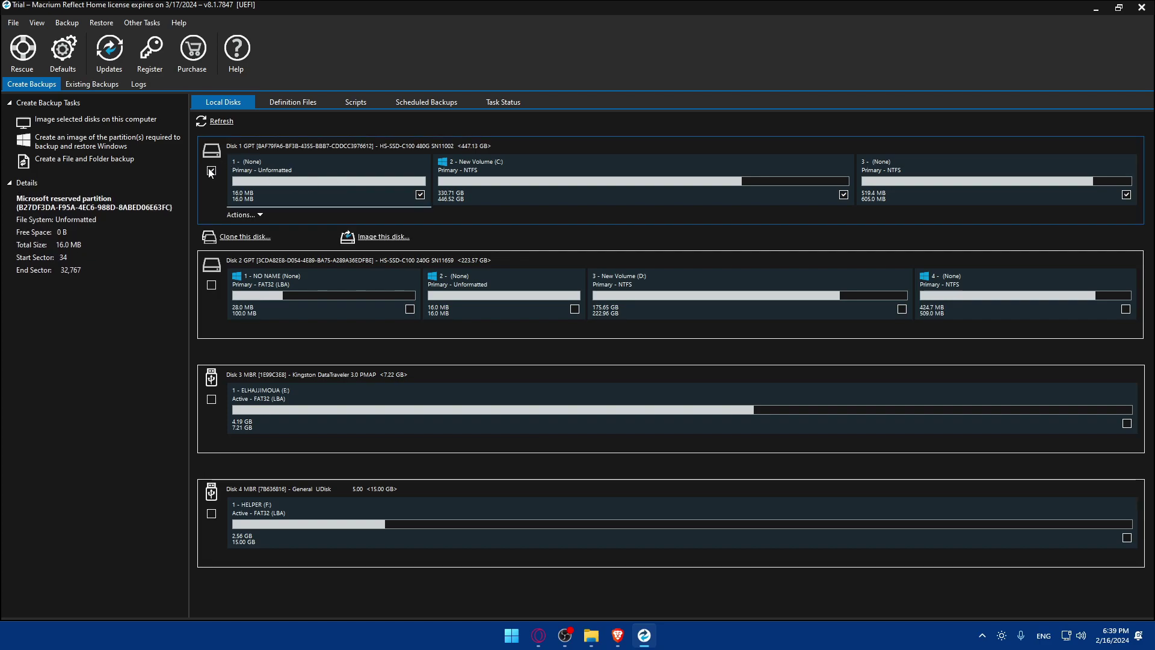
{"action": "left_click", "coordinate": [212, 170]}
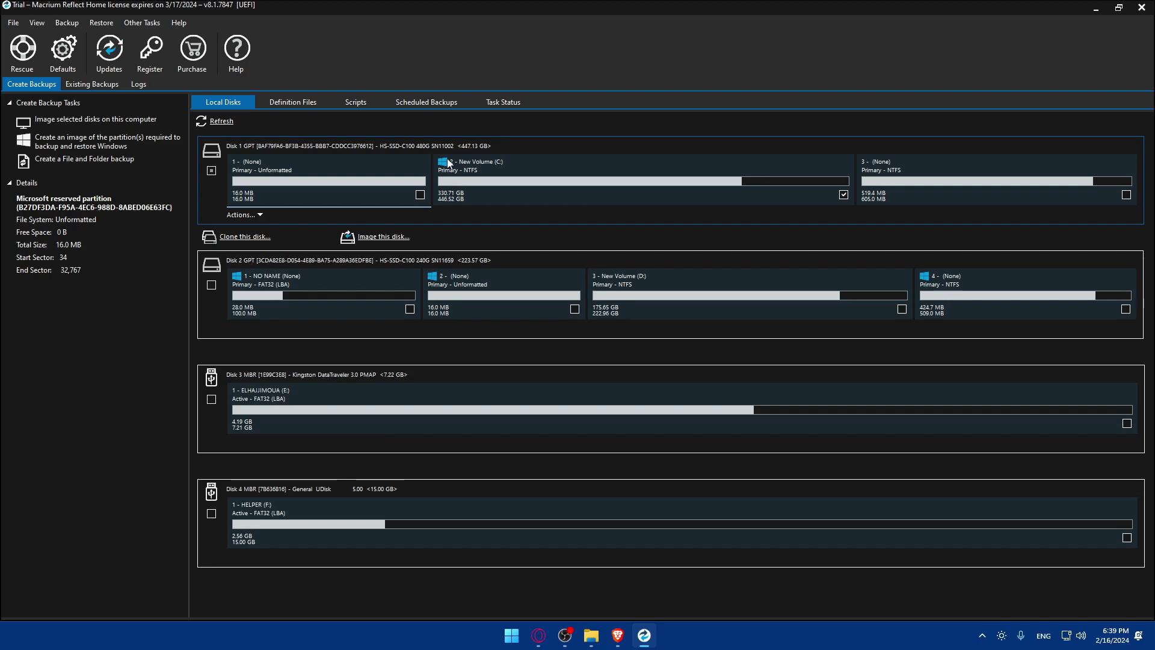
{"action": "mouse_move", "coordinate": [448, 166]}
{"action": "left_click", "coordinate": [213, 173]}
{"action": "left_click", "coordinate": [212, 171]}
{"action": "left_click", "coordinate": [843, 195]}
Try to clone the selected C: partition of Disk 1 onto USB Disk 4 (HELPER F:), and cancel the clone setup
{"action": "left_click", "coordinate": [245, 237]}
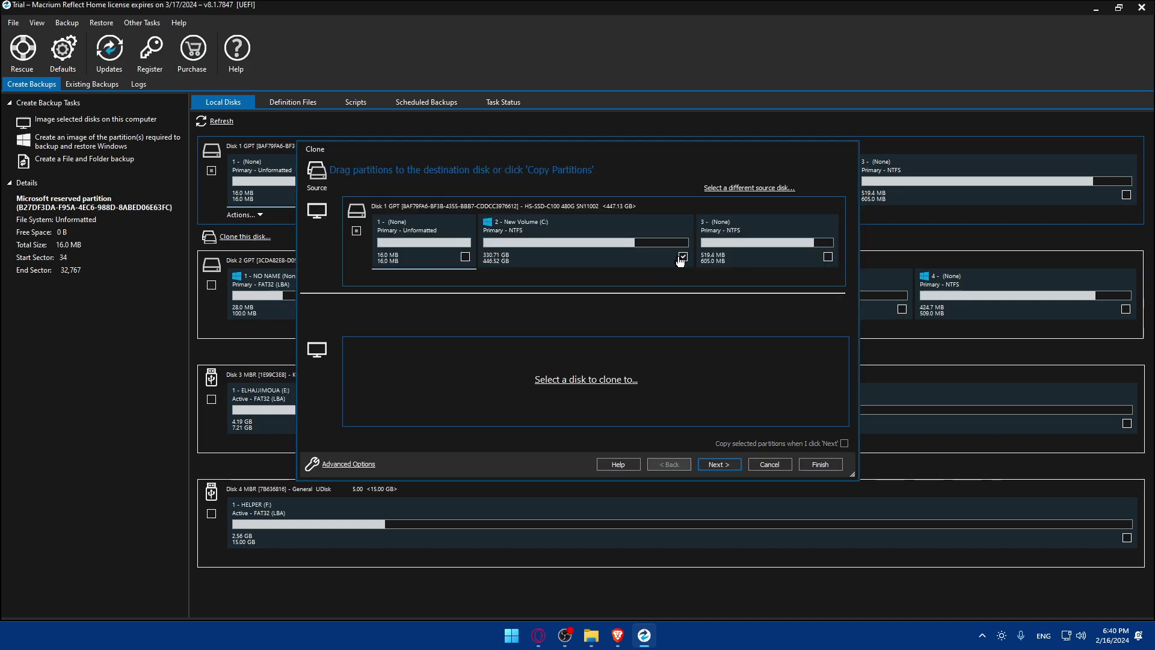
{"action": "left_click", "coordinate": [569, 391]}
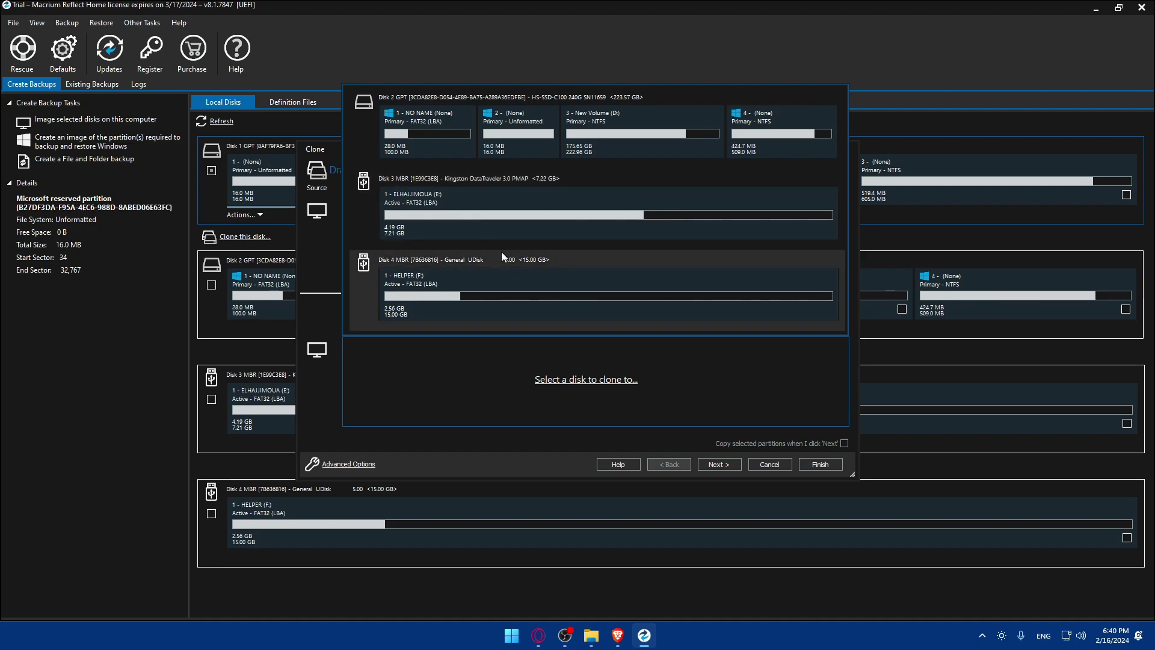
{"action": "left_click", "coordinate": [507, 291]}
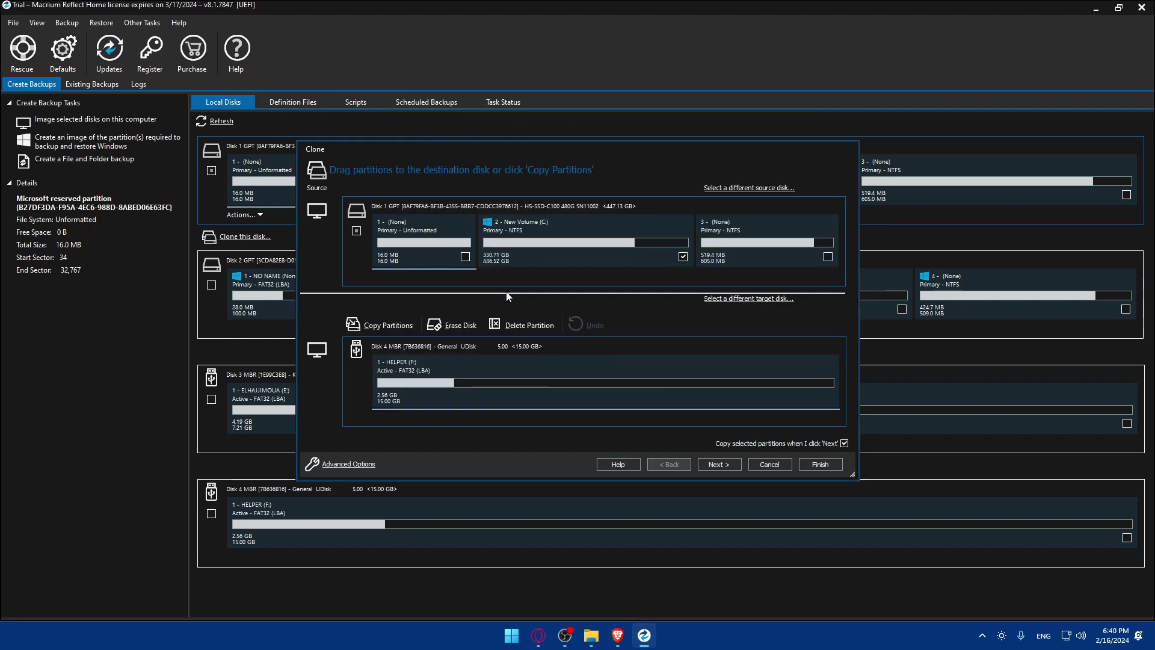
{"action": "left_click", "coordinate": [717, 466]}
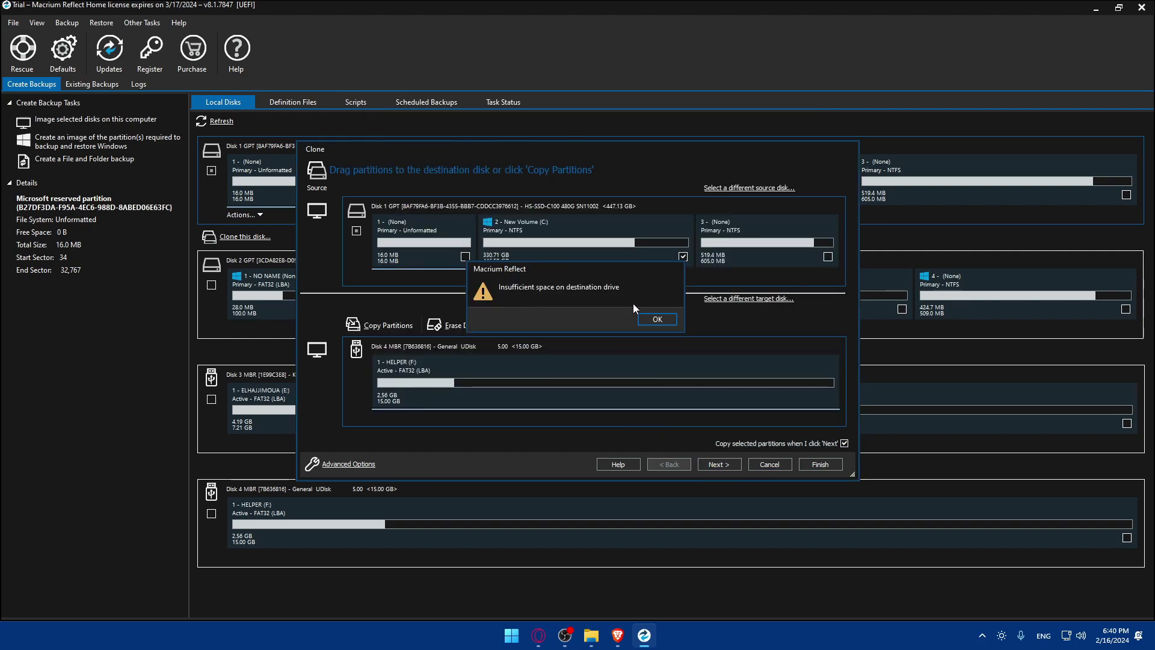
{"action": "left_click", "coordinate": [657, 319]}
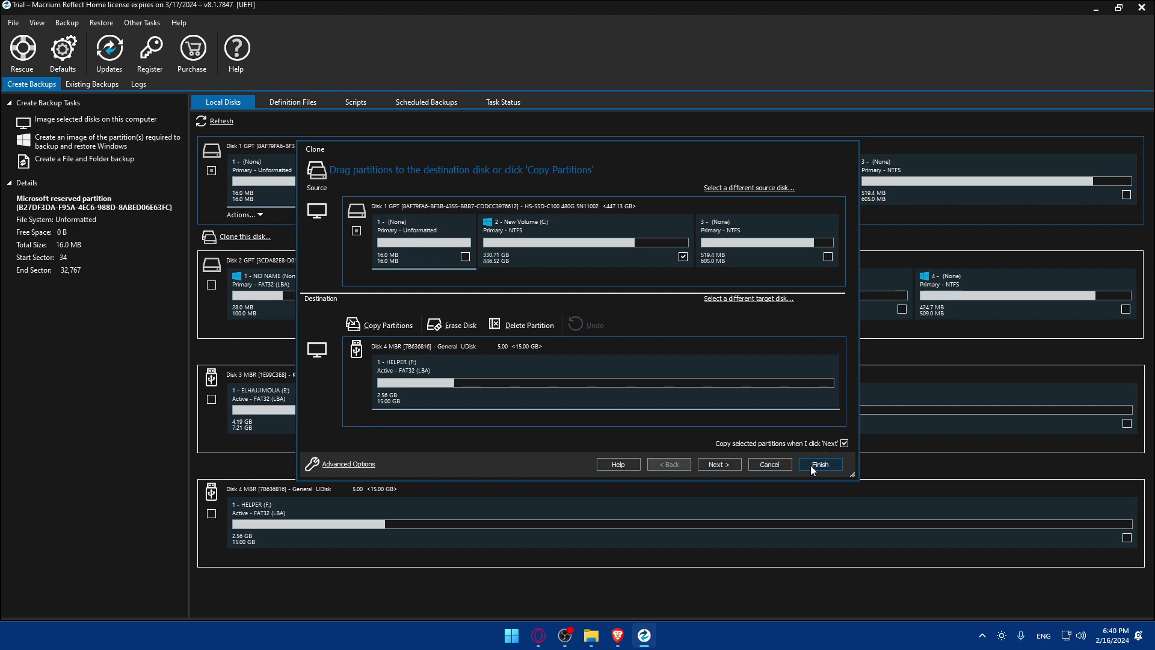
{"action": "left_click", "coordinate": [757, 467]}
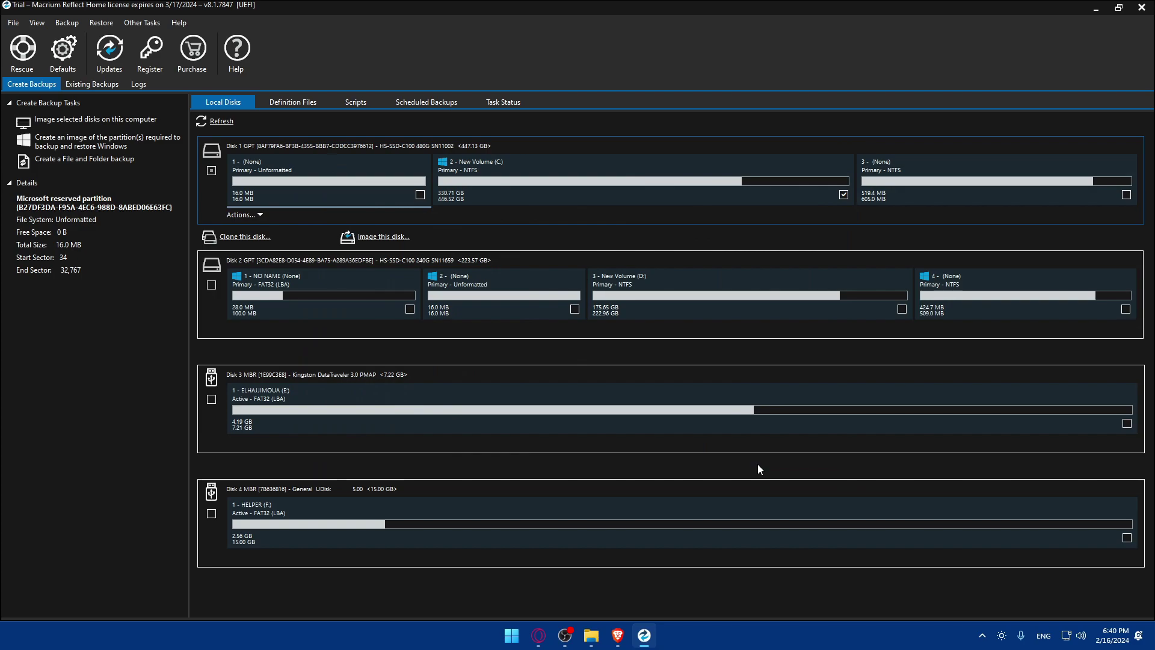